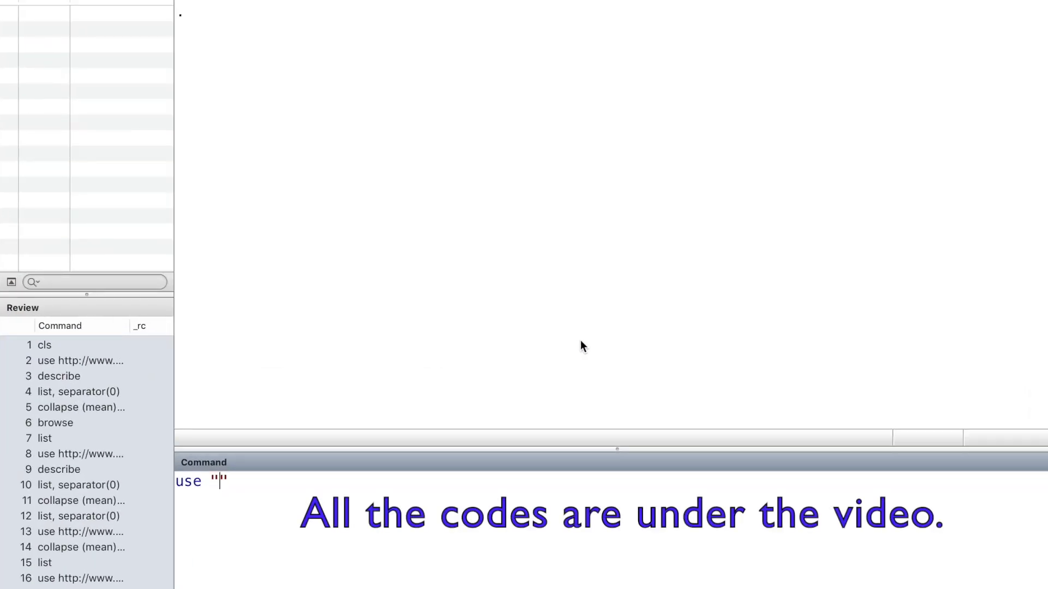
Load uslifeexp2.dta from the stata-press.com r15 data URL with use, clear
text(http://www.stata-press.com/data/r15/uslifeexp)
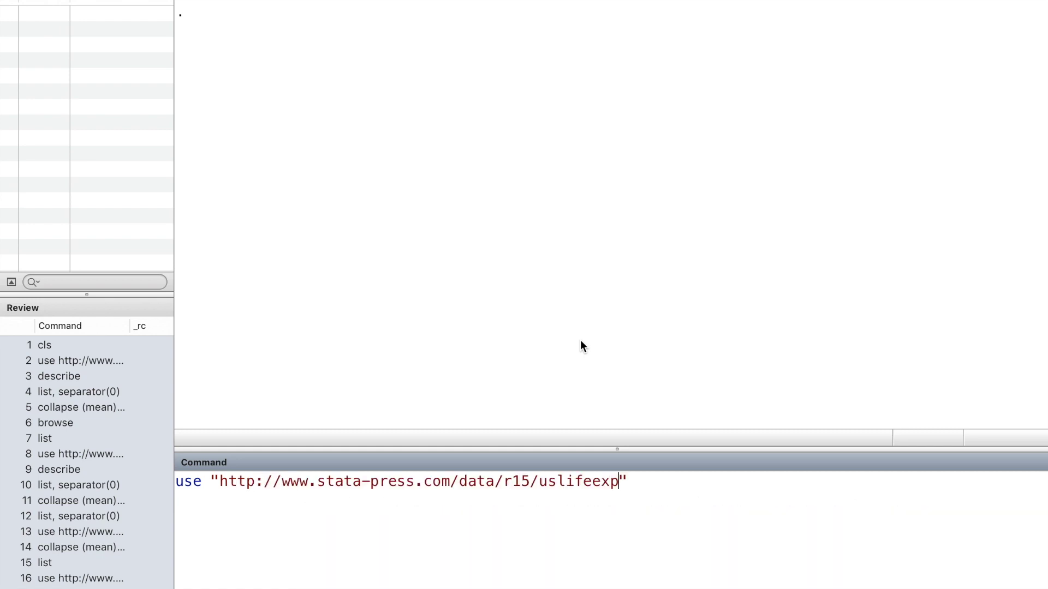
text(2.dta", clear)
key(Return)
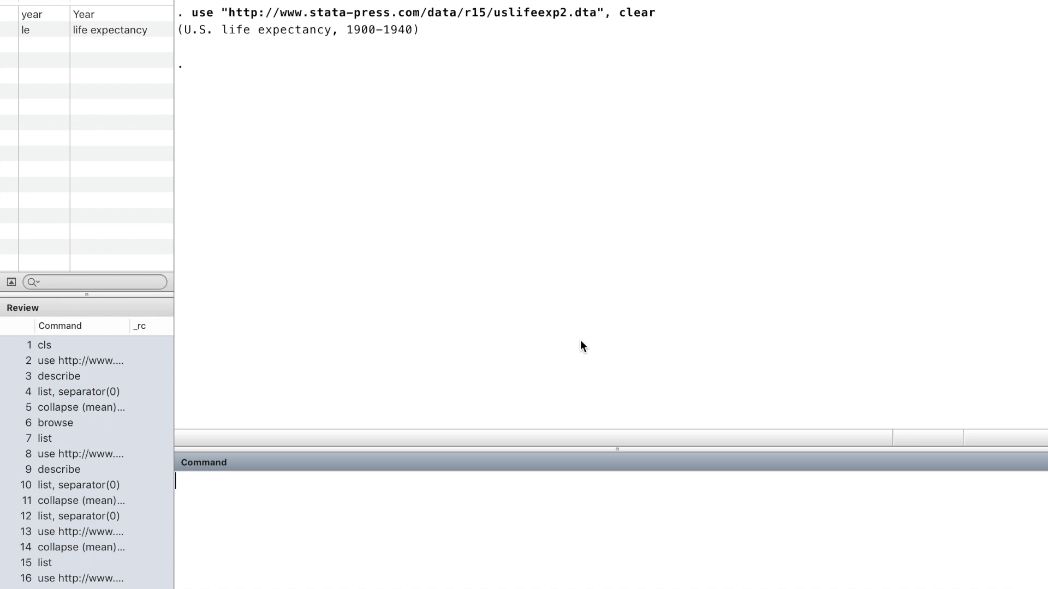
Run describe to list the 41 observations and the year and le variables
text(se)
key(BackSpace)
key(BackSpace)
text(describe)
key(Return)
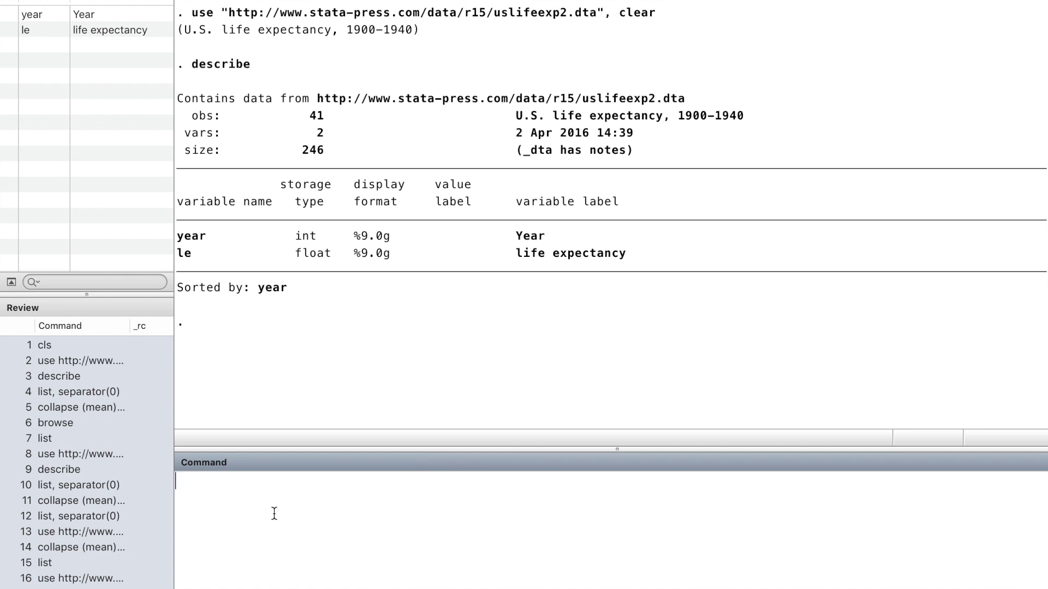
Draw graph twoway (scatter le year) and recall the command for editing
text(graph twoway ())
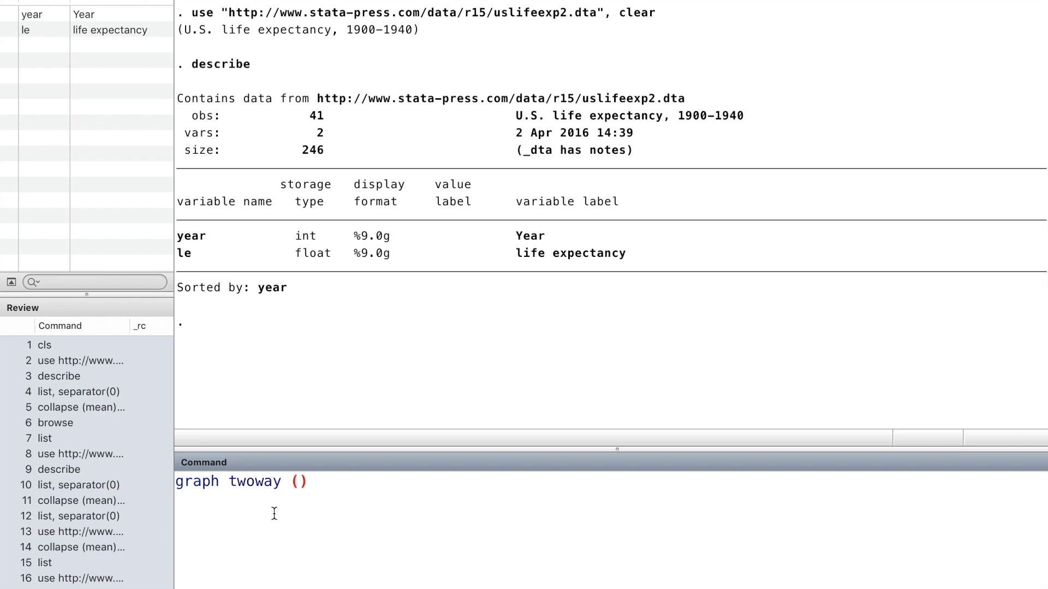
text(scatter le year)
key(Return)
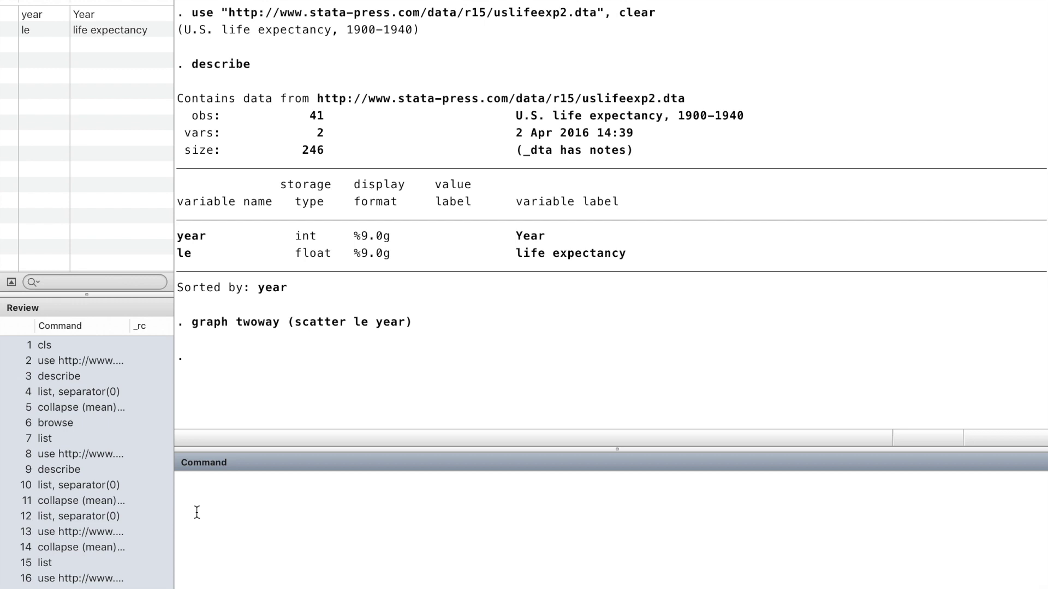
key(Page_Up)
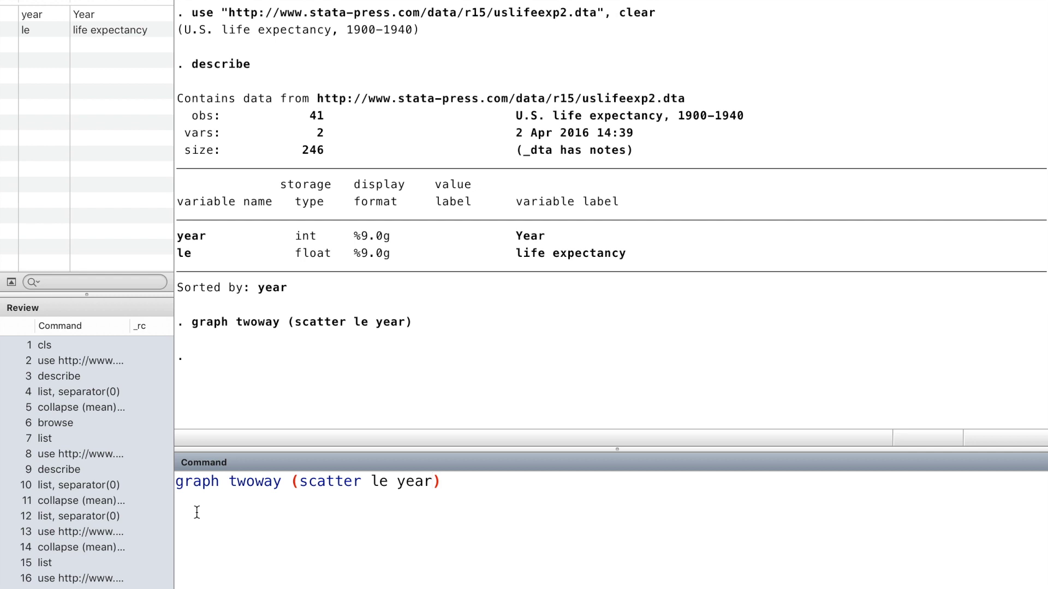
Redraw the scatter with connect(direct), then edit it to connect(stairstep)
text(, connect())
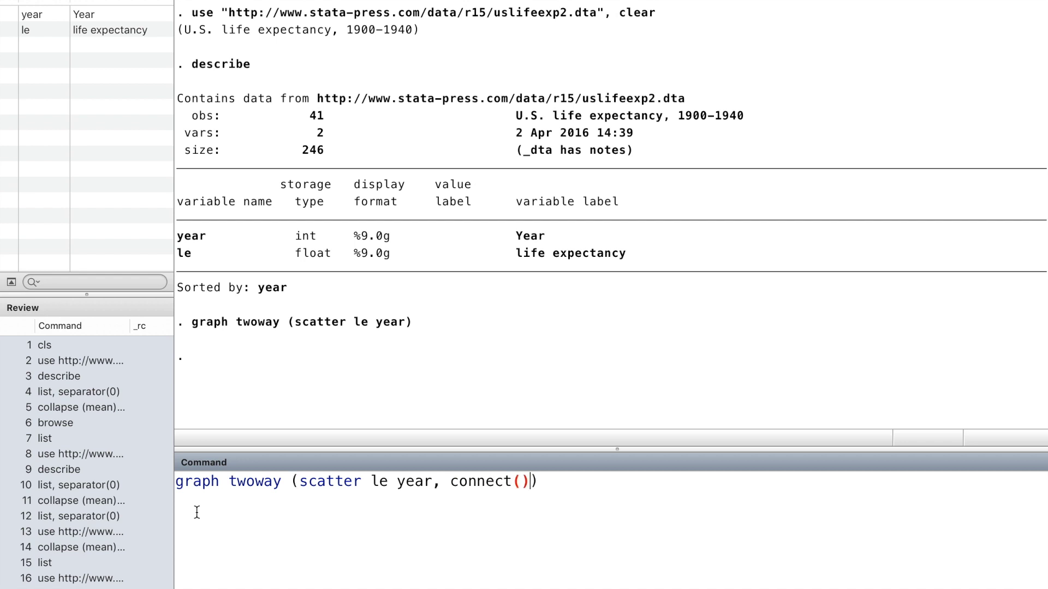
text(direct)
key(Return)
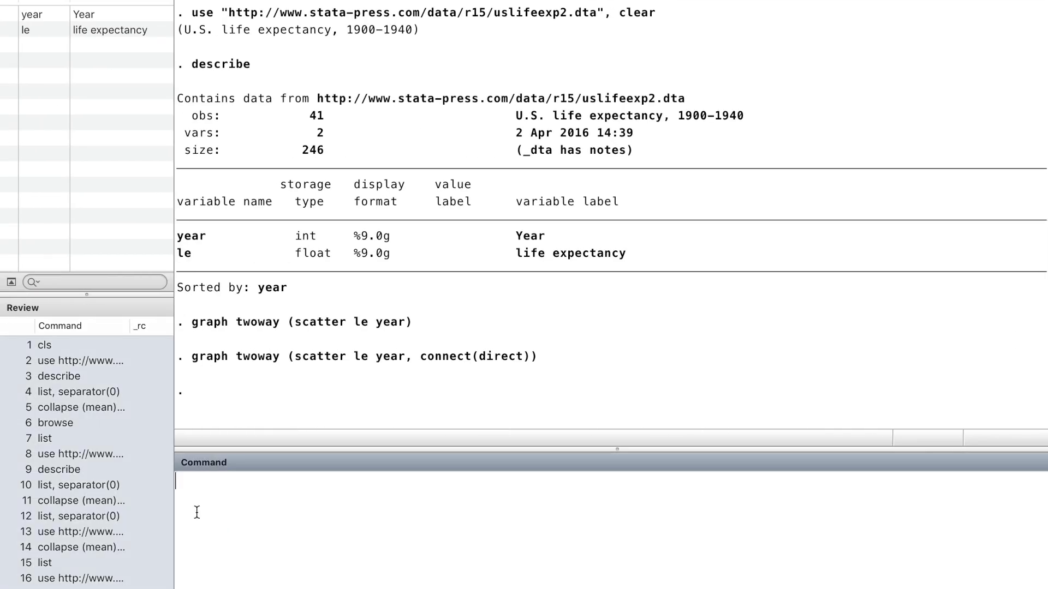
key(Page_Up)
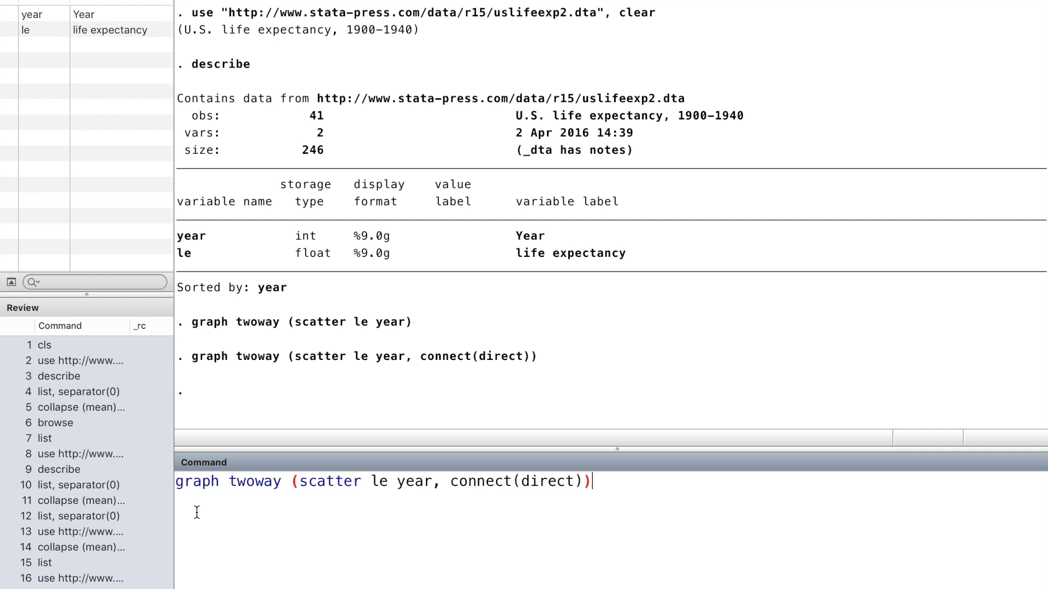
key(Left)
key(BackSpace)
key(BackSpace)
key(BackSpace)
key(BackSpace)
key(BackSpace)
key(BackSpace)
text(stairstep)
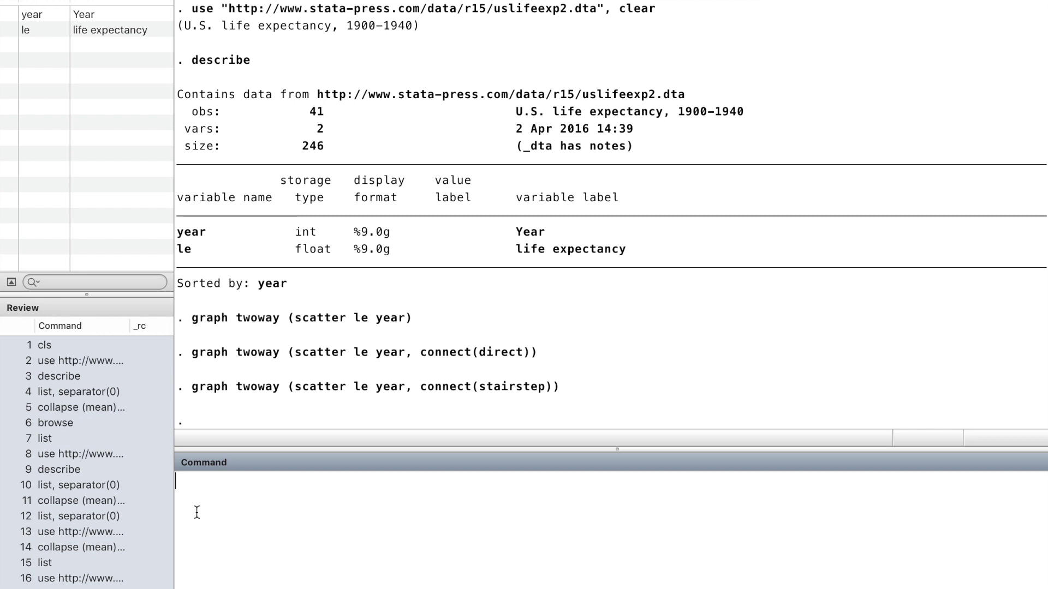
Recall the connect(direct) command and add msymbol(circle) to it
key(Page_Up)
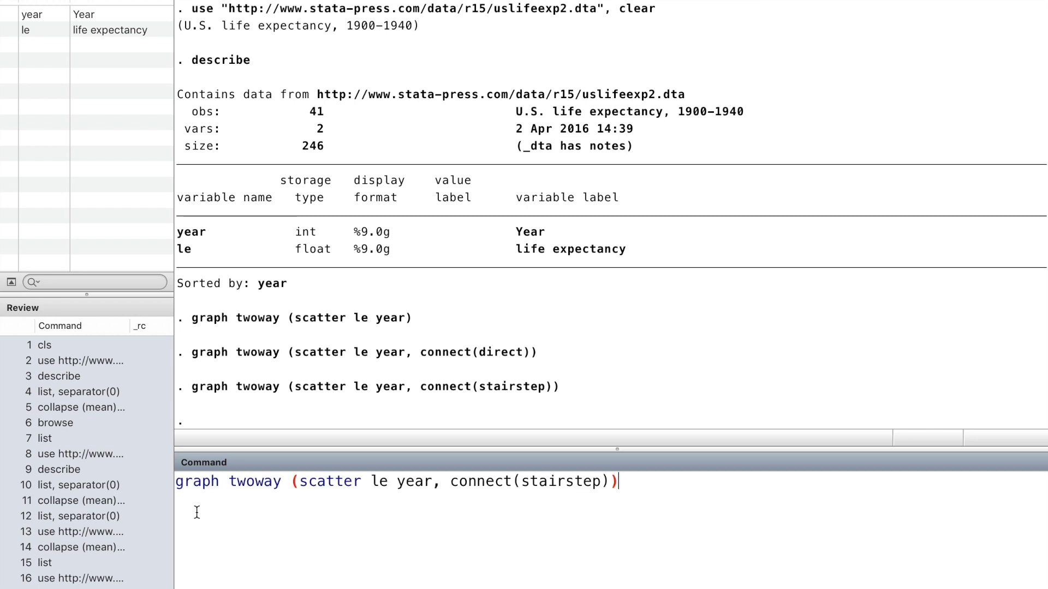
key(Page_Up)
key(Left)
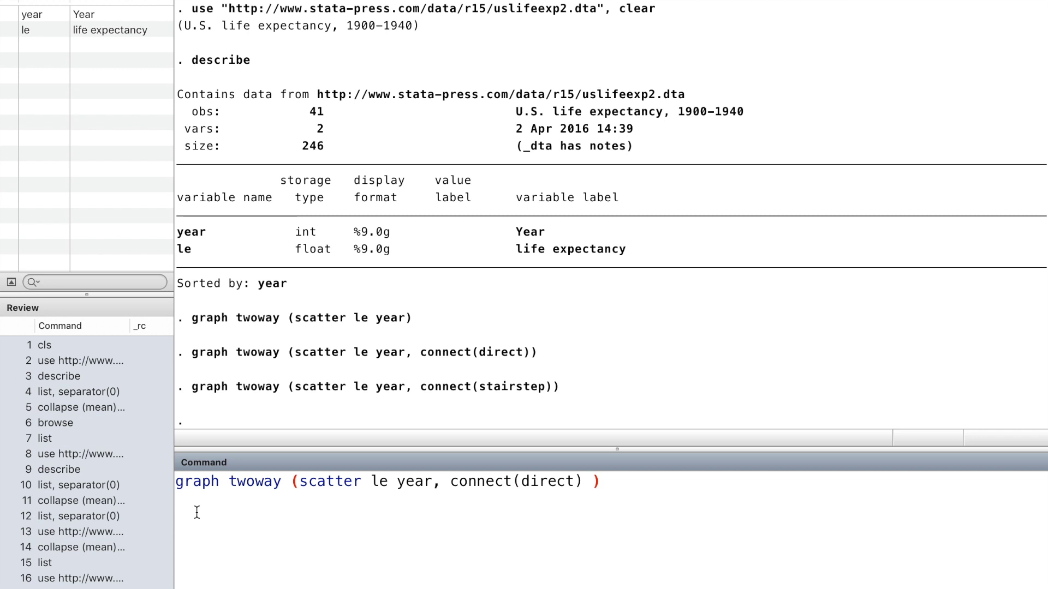
text(m)
text(symbol)
text(())
text(circle)
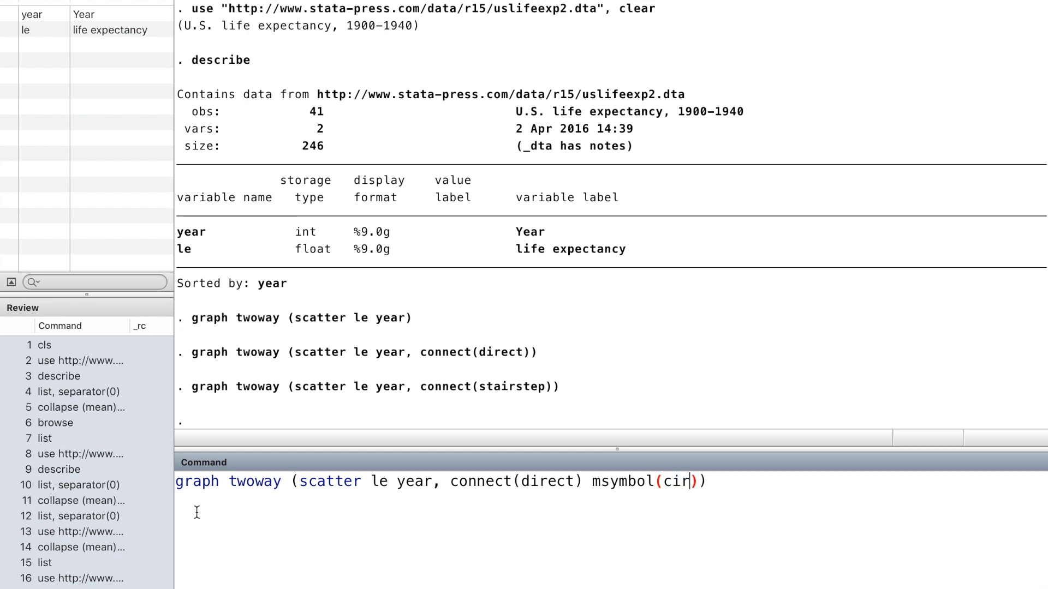
Draw the connected scatter with circle markers, then rerun it with triangle markers
key(Return)
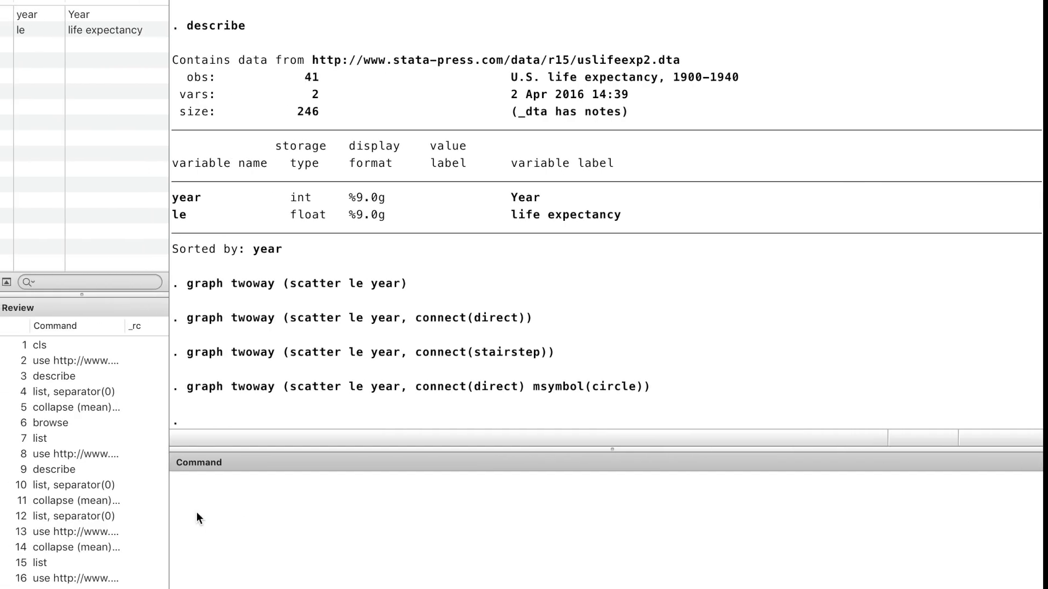
key(Page_Up)
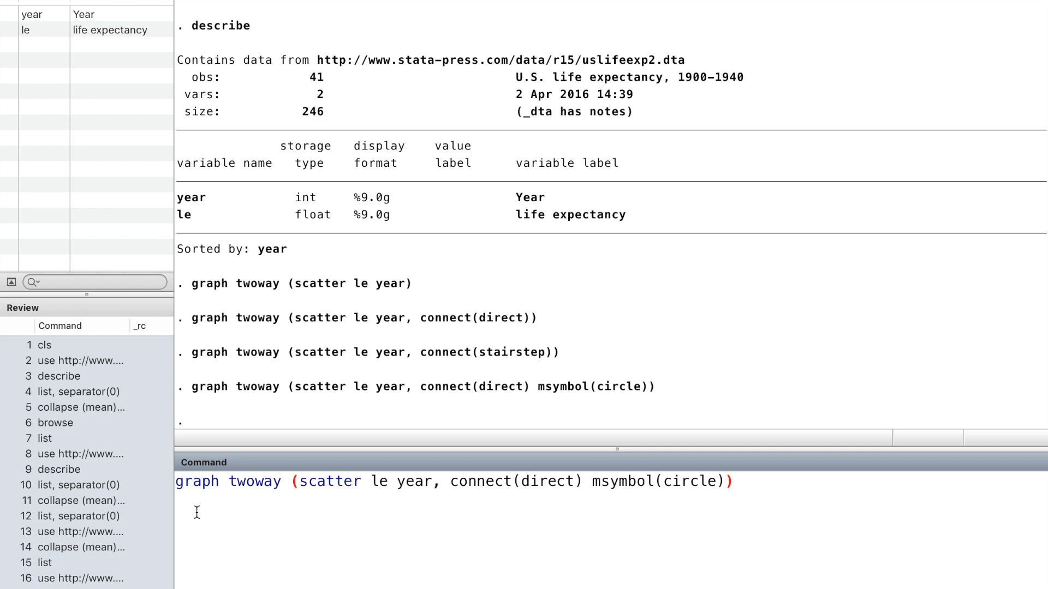
key(Left)
key(Left)
key(BackSpace)
key(BackSpace)
key(BackSpace)
key(BackSpace)
key(BackSpace)
key(BackSpace)
text(triangle)
key(Return)
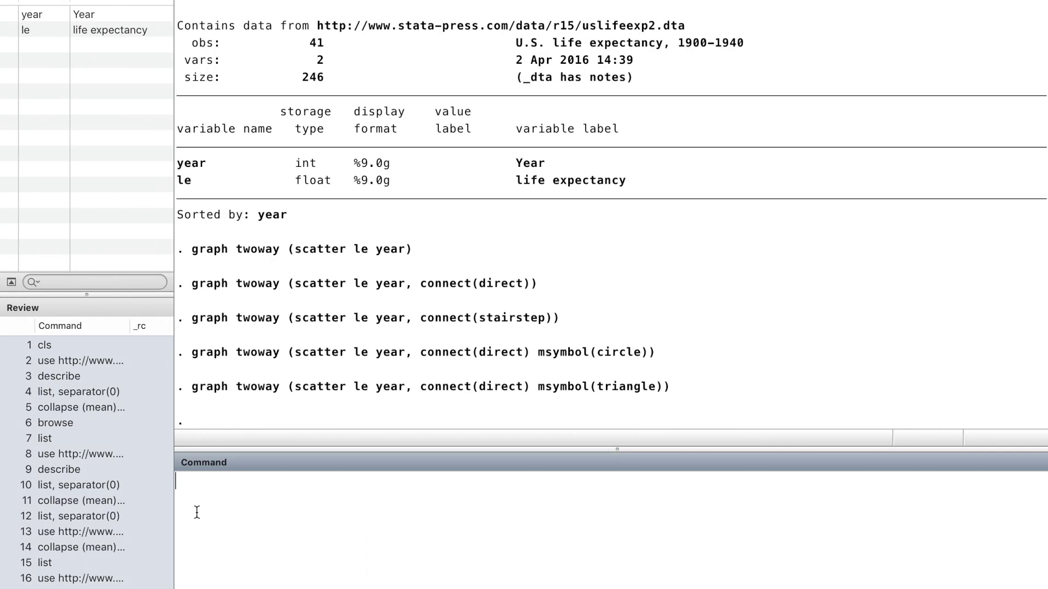
key(Page_Up)
key(Left)
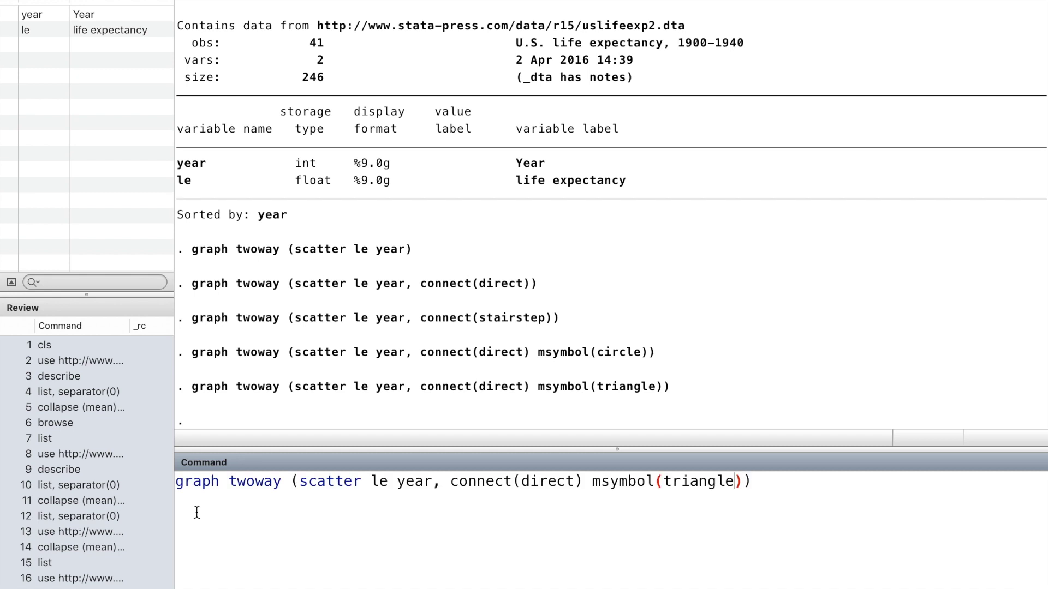
Redraw the connected plot with smtriangle, then smtriangle_hollow markers
key(alt+Left)
text(sm)
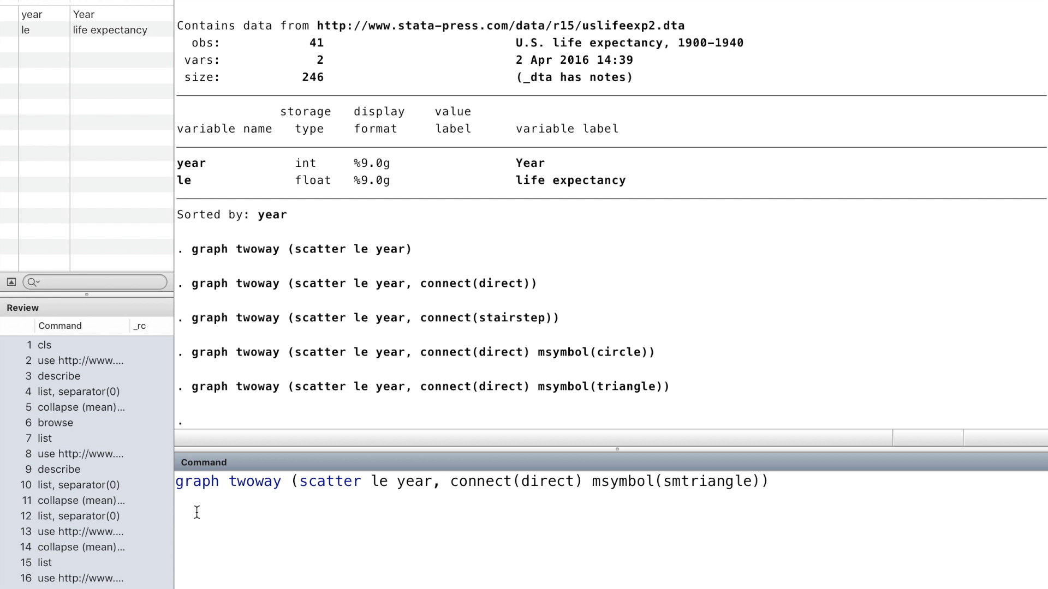
key(Return)
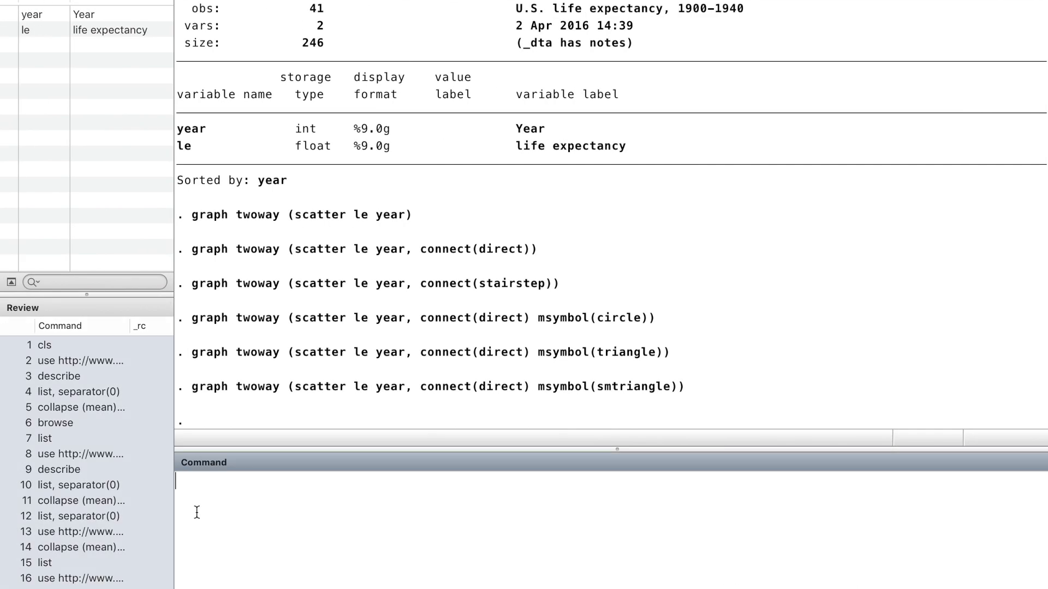
key(Page_Up)
key(Left)
text(_)
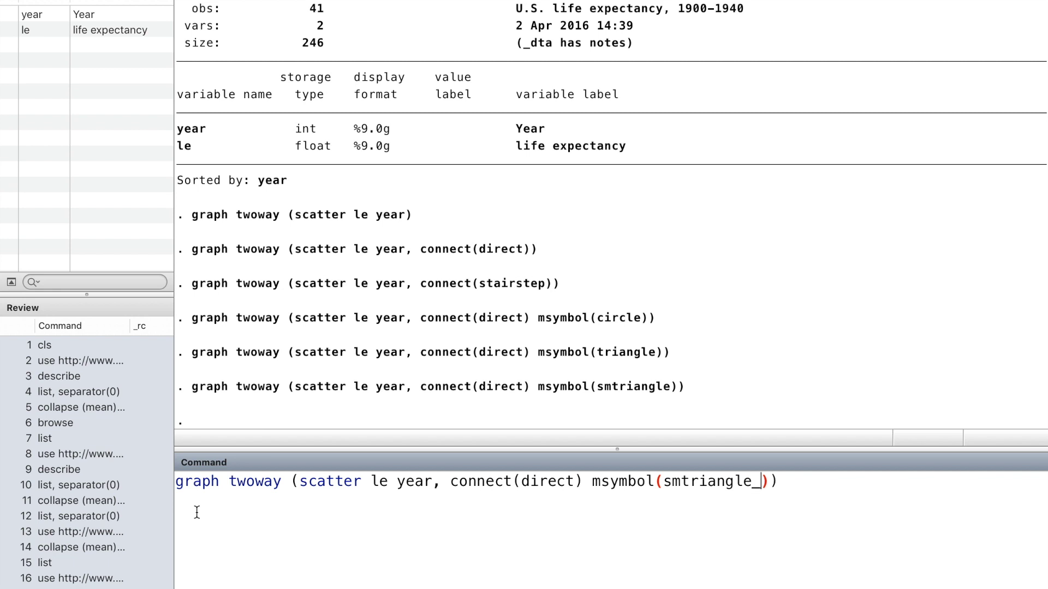
text(hollow)
key(Return)
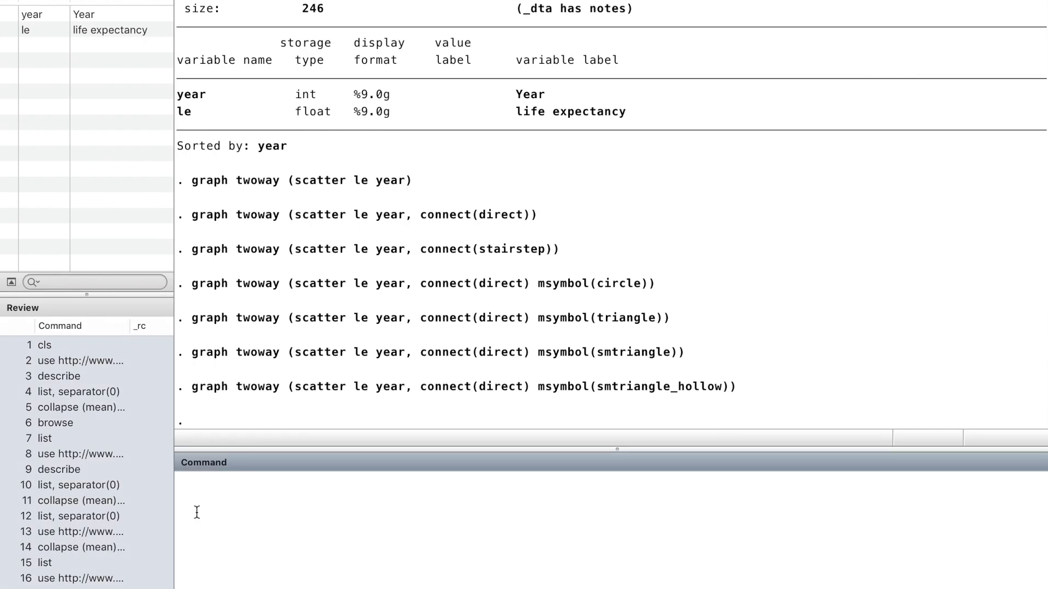
Recall the command and change the marker symbol to none
key(Page_Up)
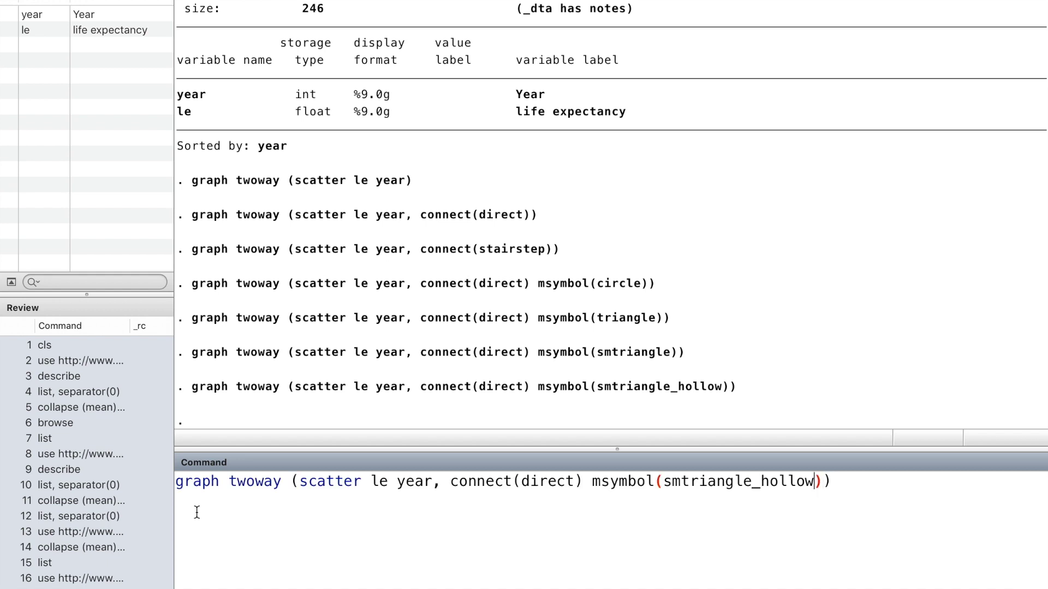
key(BackSpace)
key(BackSpace)
key(BackSpace)
key(BackSpace)
key(BackSpace)
key(BackSpace)
key(BackSpace)
key(BackSpace)
key(BackSpace)
key(BackSpace)
key(BackSpace)
key(BackSpace)
key(BackSpace)
key(BackSpace)
key(BackSpace)
key(BackSpace)
key(BackSpace)
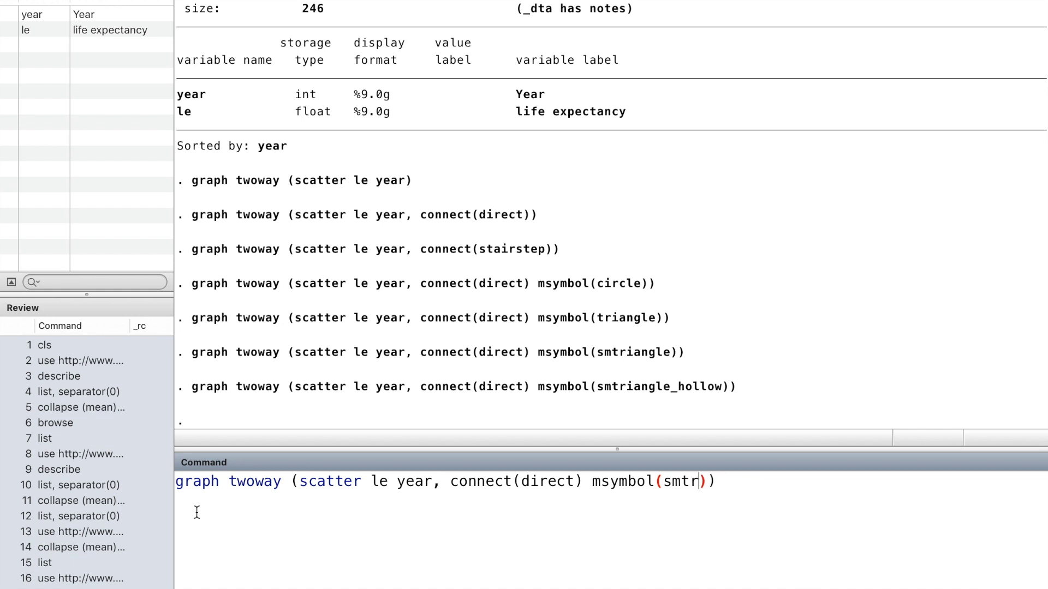
text(none)
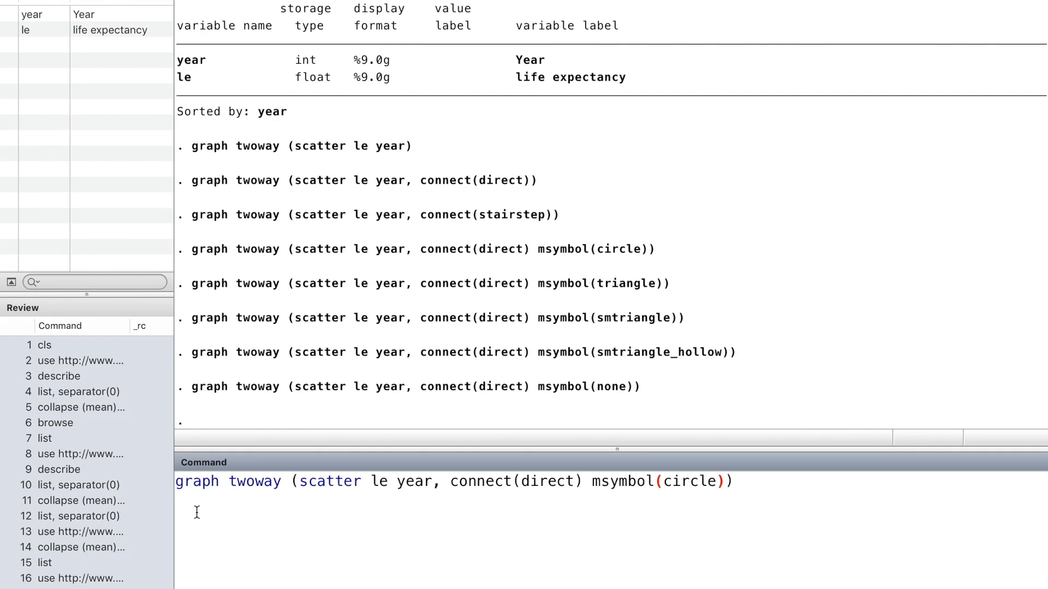
Rerun the circle-marker connected plot with mcolor(green), then begin adding a title option
text(mcolor())
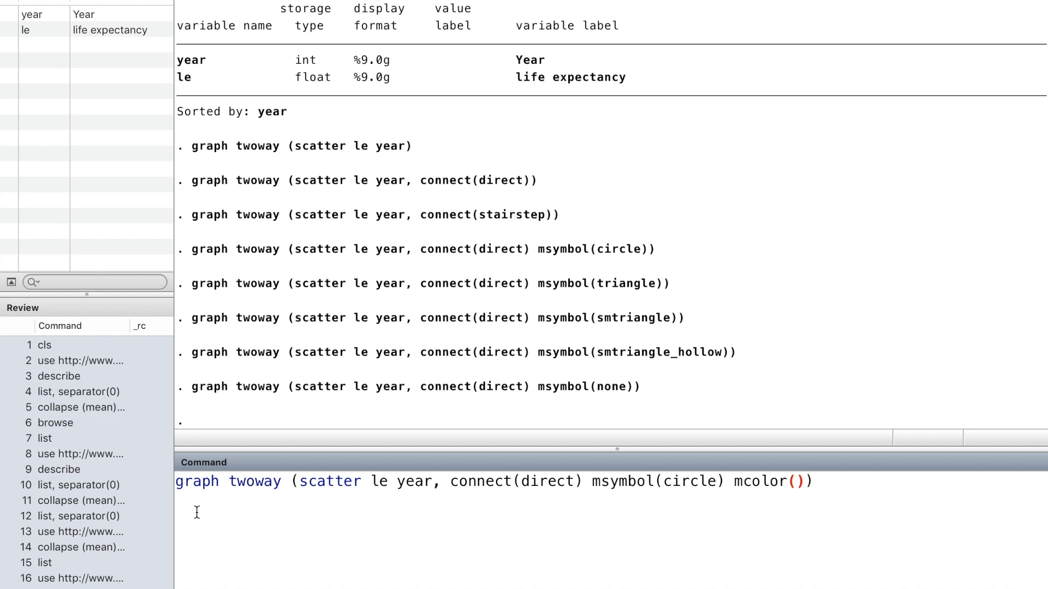
text(green)
key(Return)
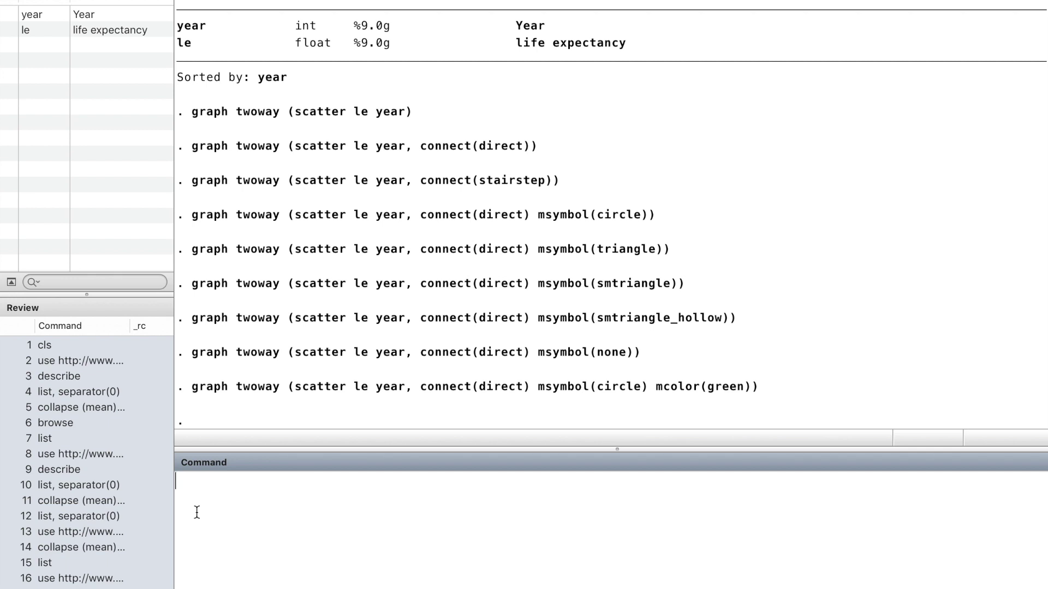
key(Page_Up)
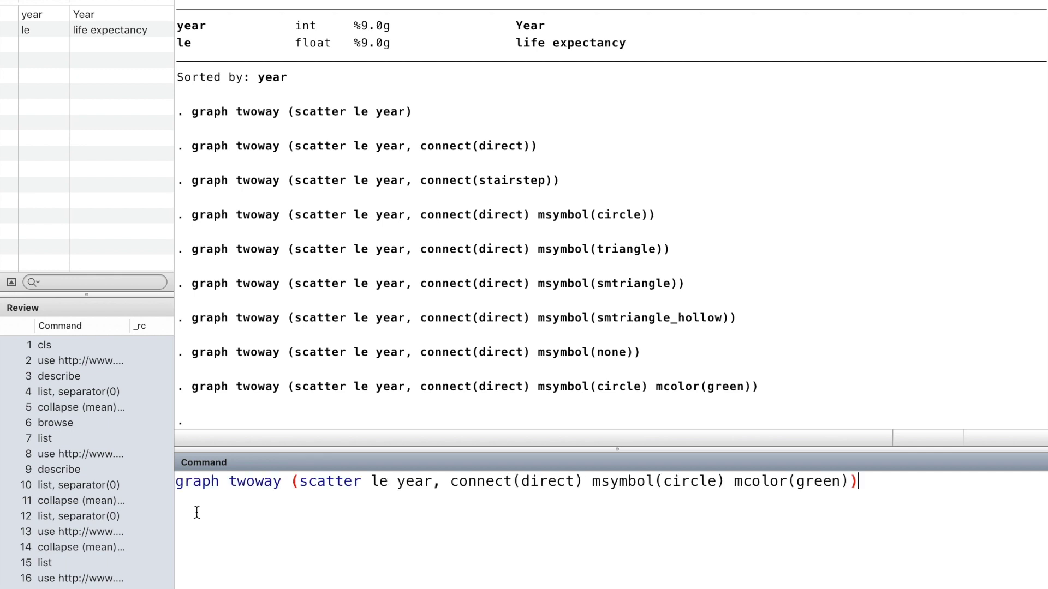
key(Left)
text(title()"")
Title the plot "Scatterplot", then add subtitle "Life expectancy in US" to the recalled command
key(Left)
text(Scatter)
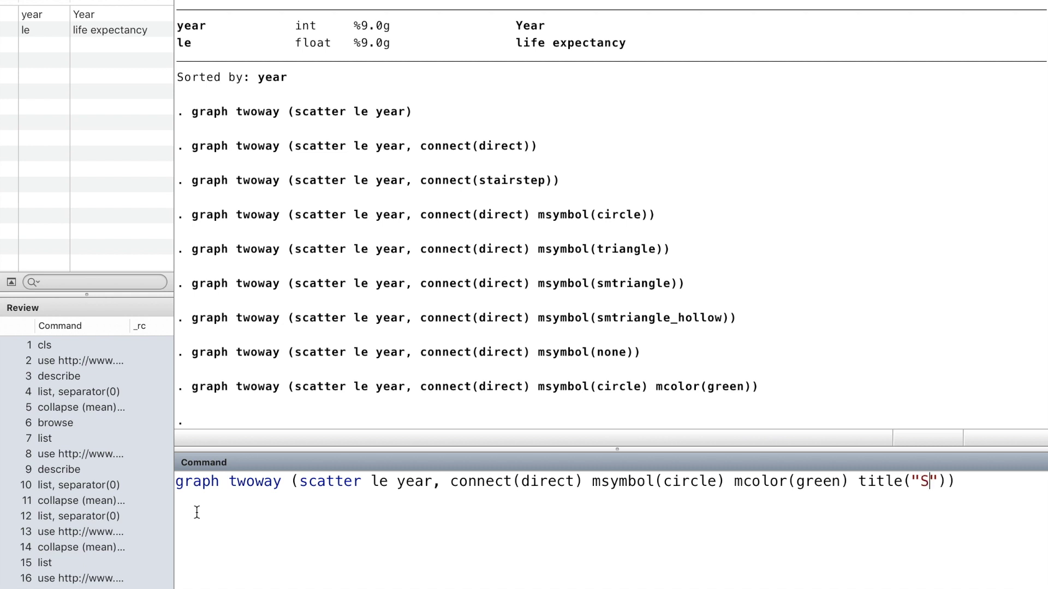
text(plot)
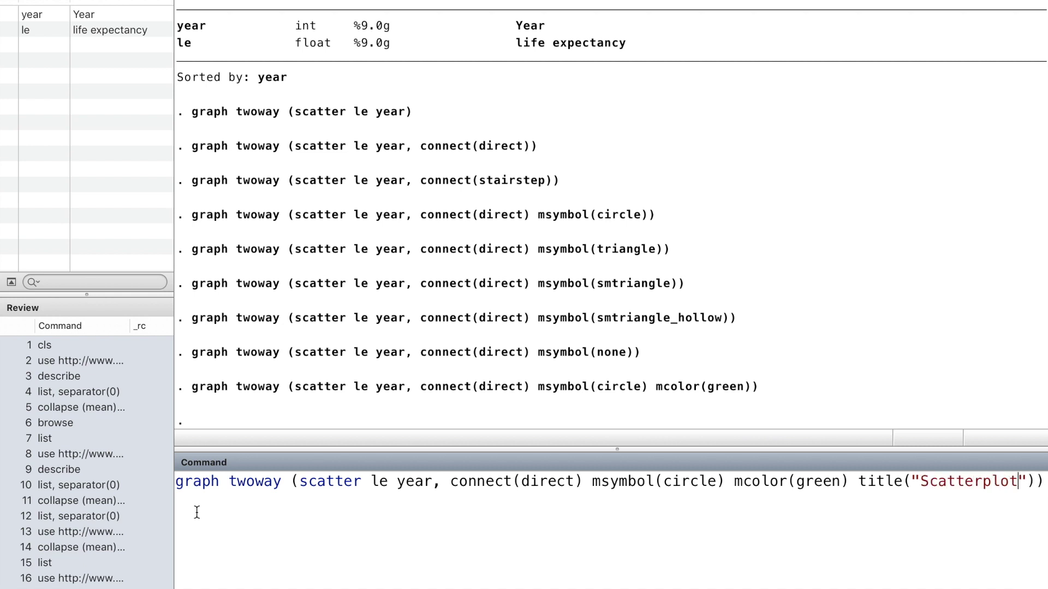
key(Return)
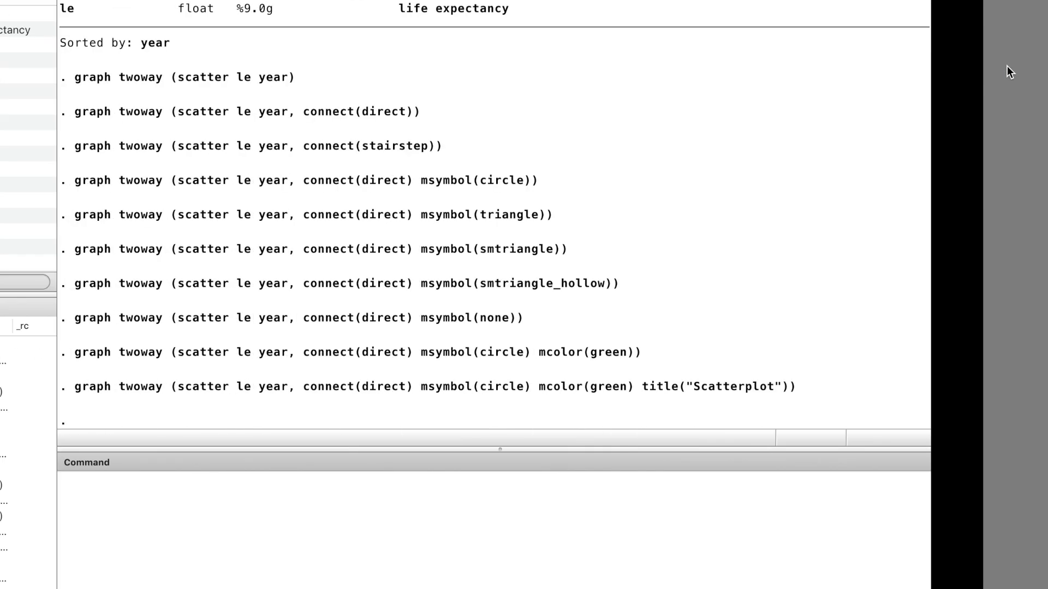
key(Page_Up)
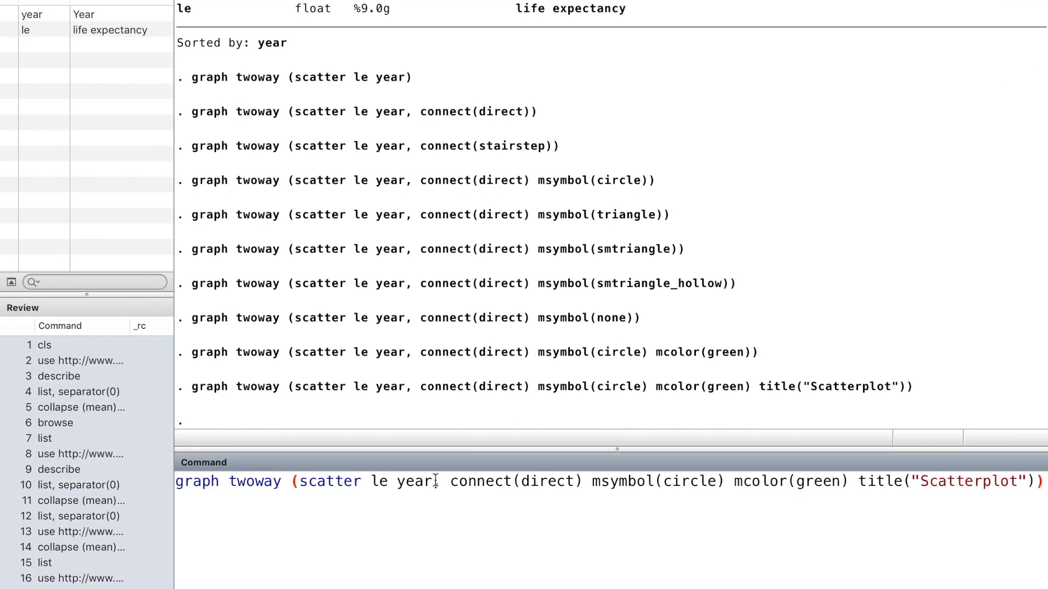
key(Left)
text(subtitle())
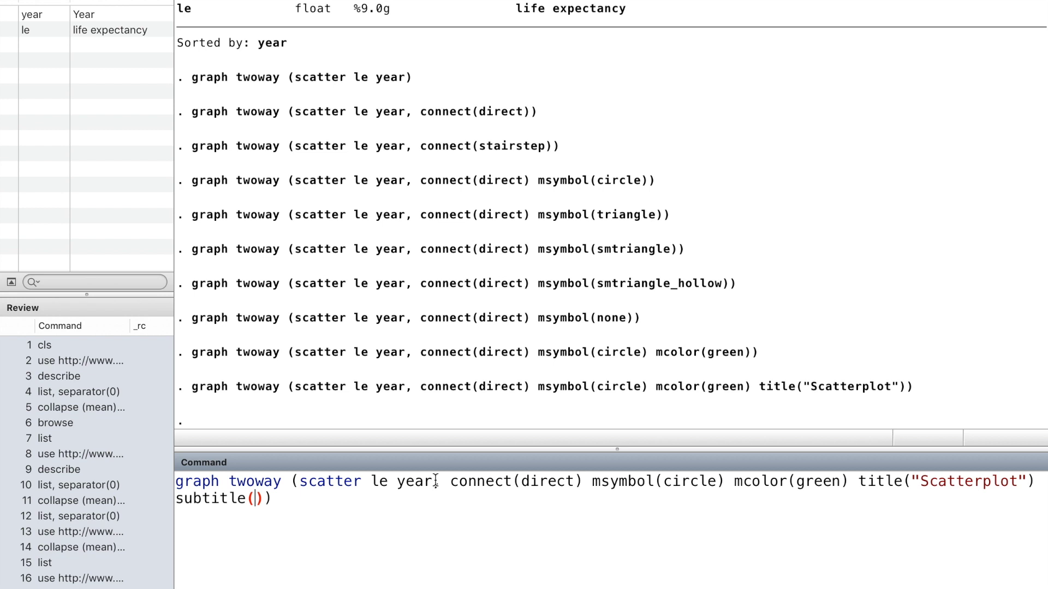
text("Life e)
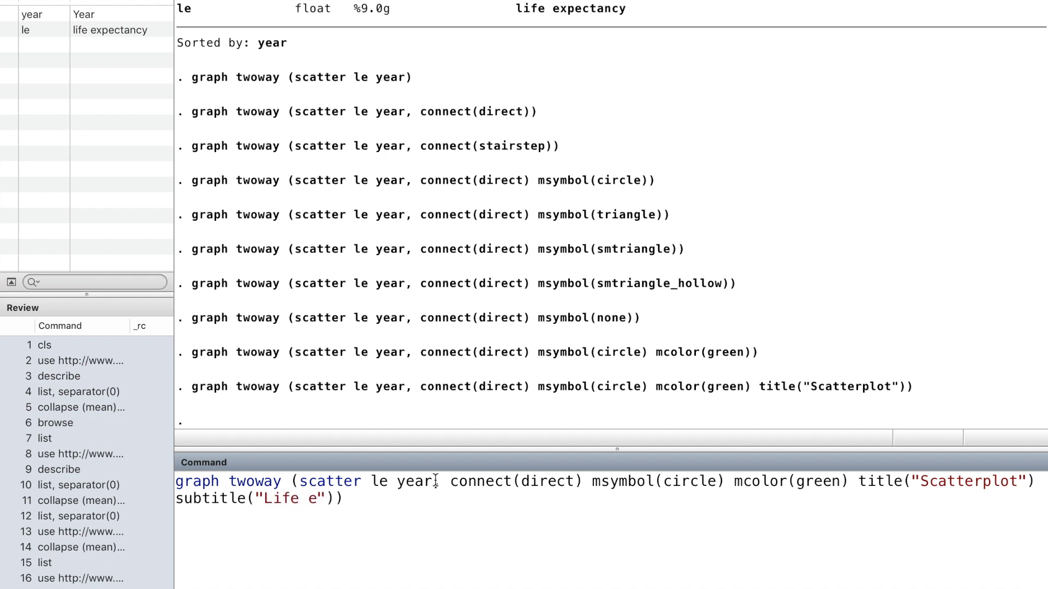
text(xpecta)
text(ncy in)
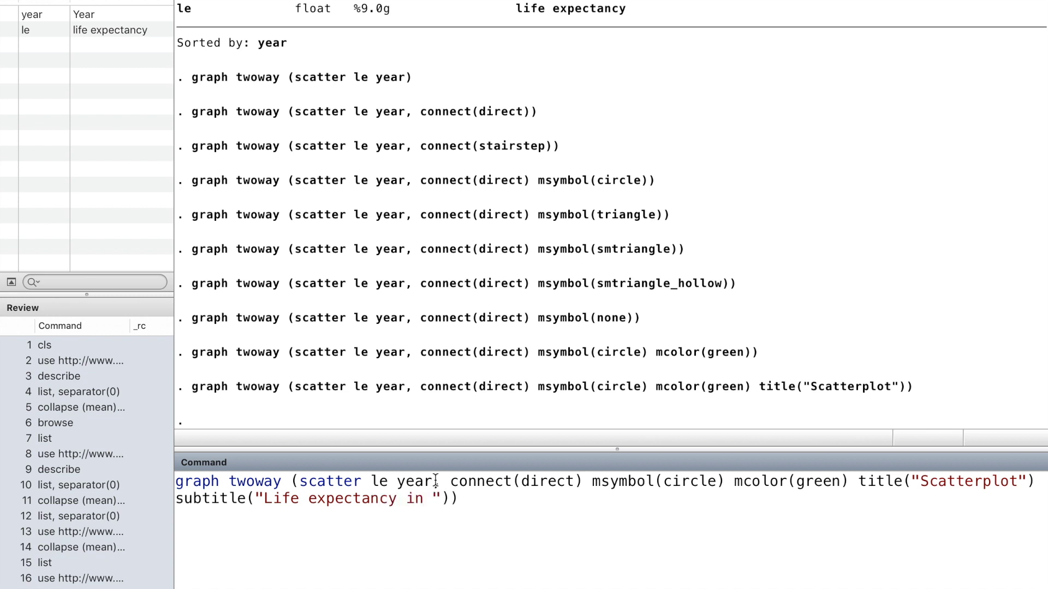